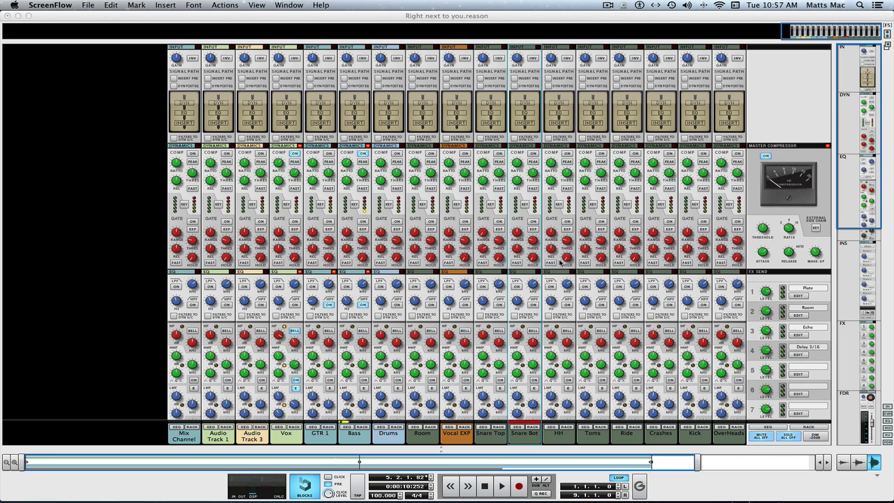
Step: Scroll down to the mixer's fader row, where the Snare Bot channel shows SOLO lit
scroll(535, 253, "down", 10)
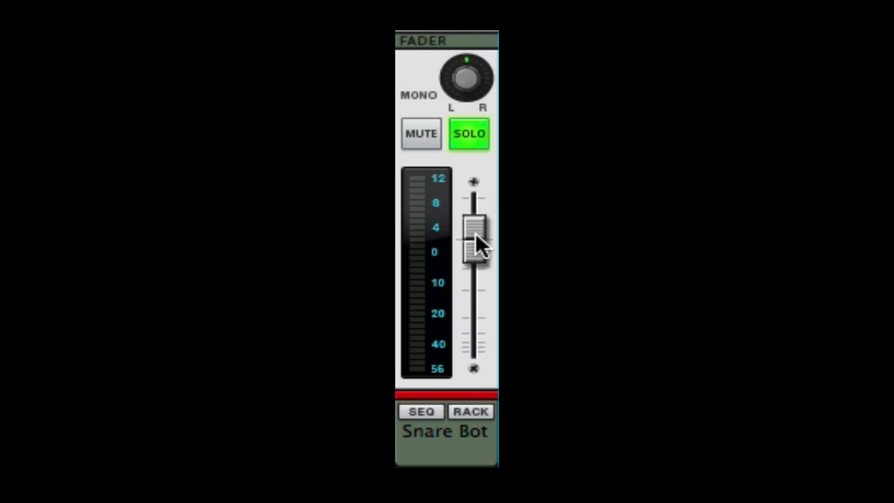
Step: Pull the Snare Bot fader down, leaving its level at -0.50 dB
left_click_drag(479, 239, 463, 409)
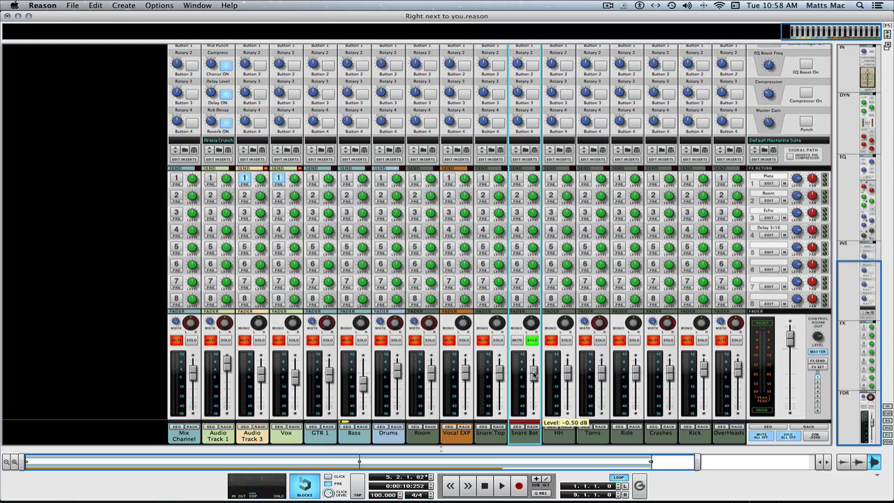
Step: Bring the Snare Bot channel's Dynamics and gate section into view, dismissing its context menu unused
scroll(533, 374, "up", 10)
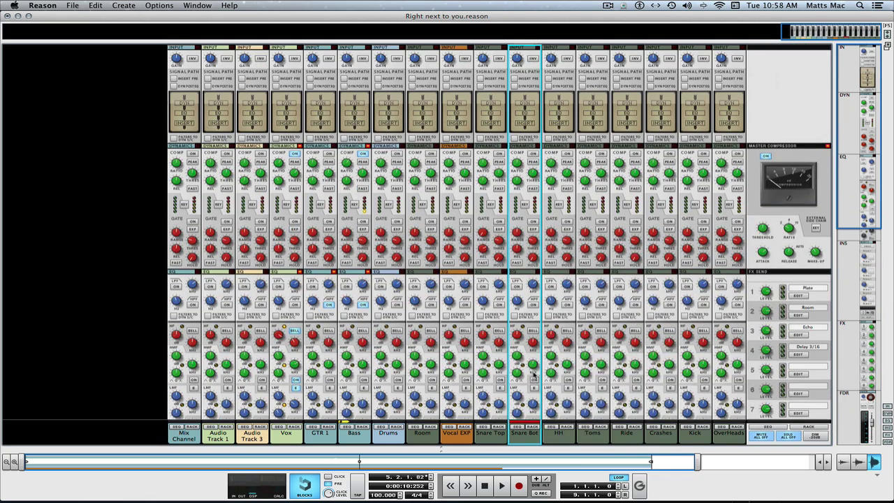
right_click(533, 374)
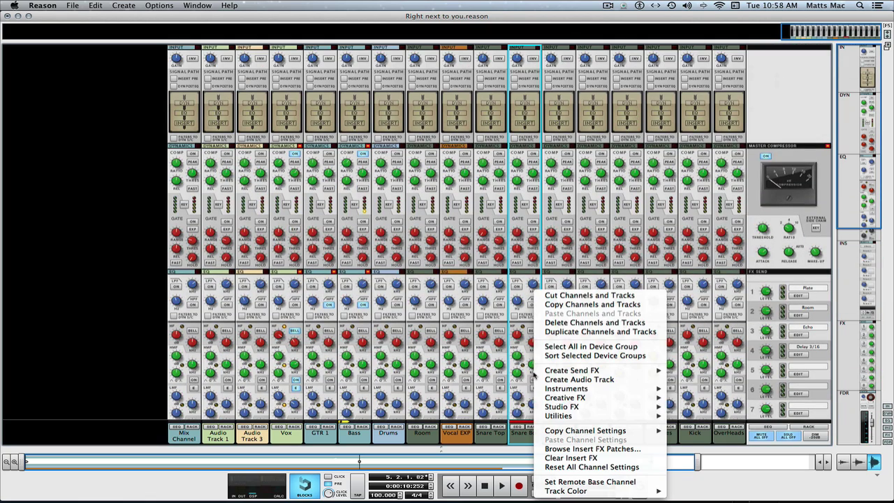
left_click(522, 228)
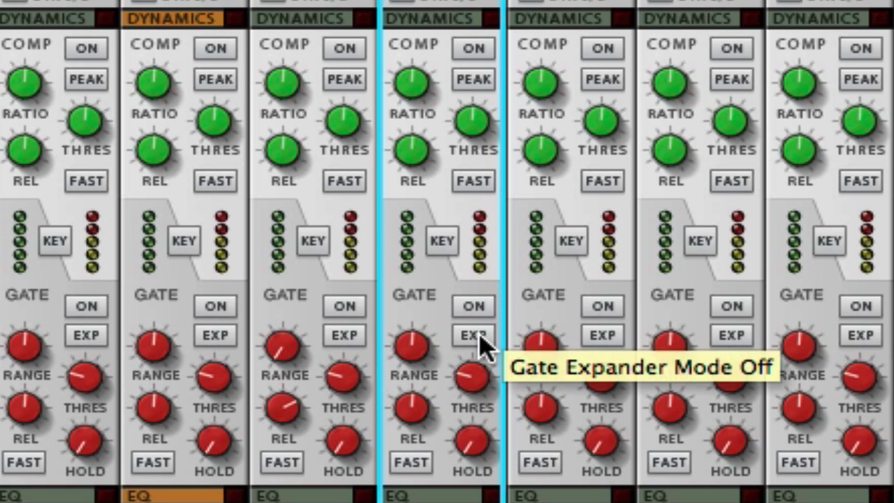
mouse_move(429, 355)
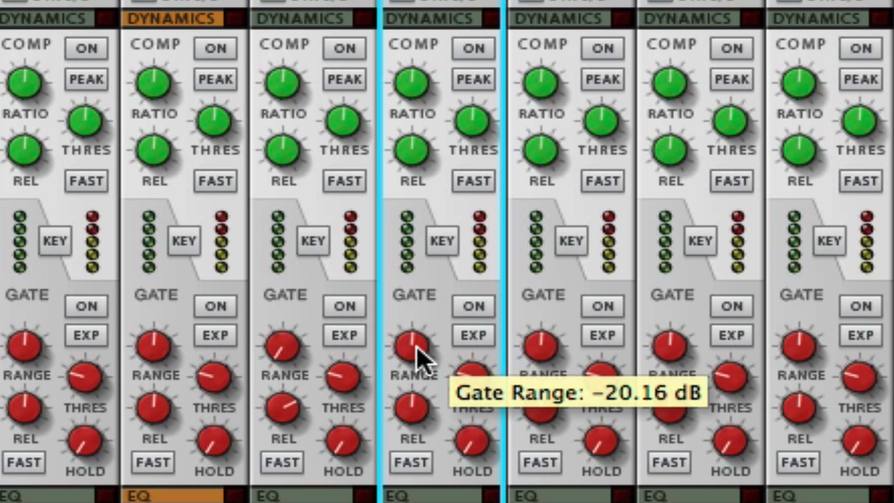
mouse_move(475, 413)
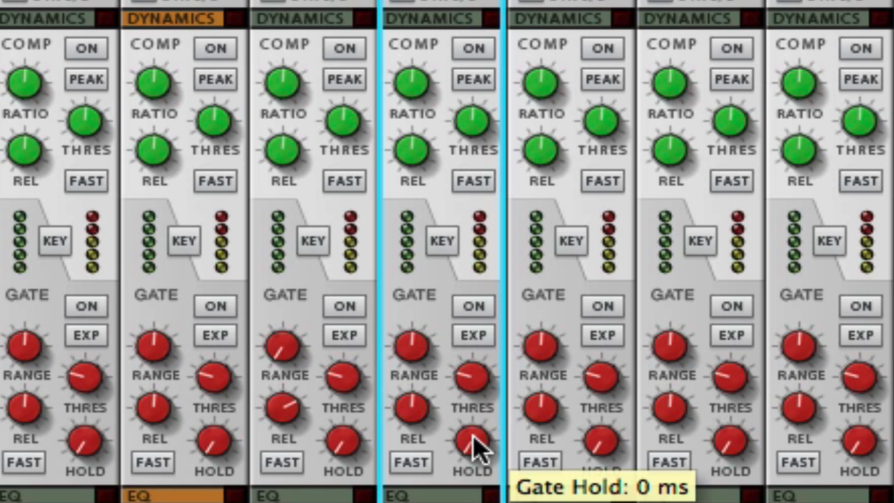
Step: Raise the Snare Bot gate's HOLD time above 0 ms
left_click_drag(475, 447, 446, 412)
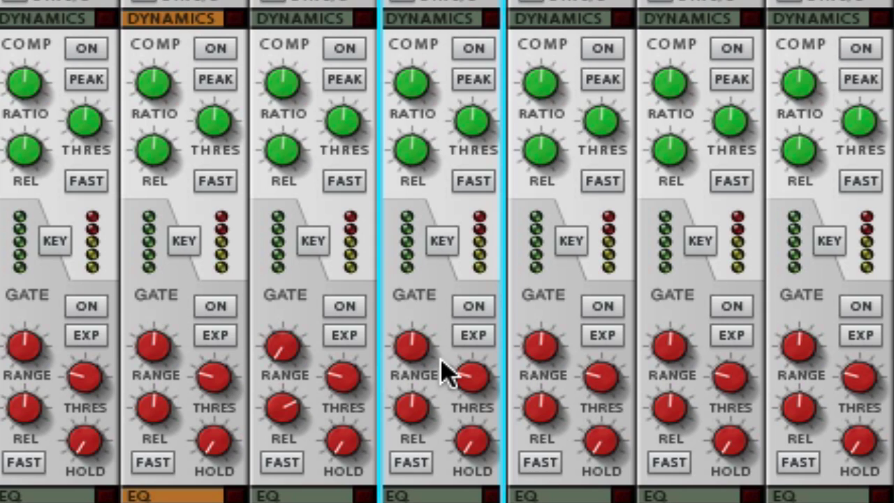
left_click(412, 464)
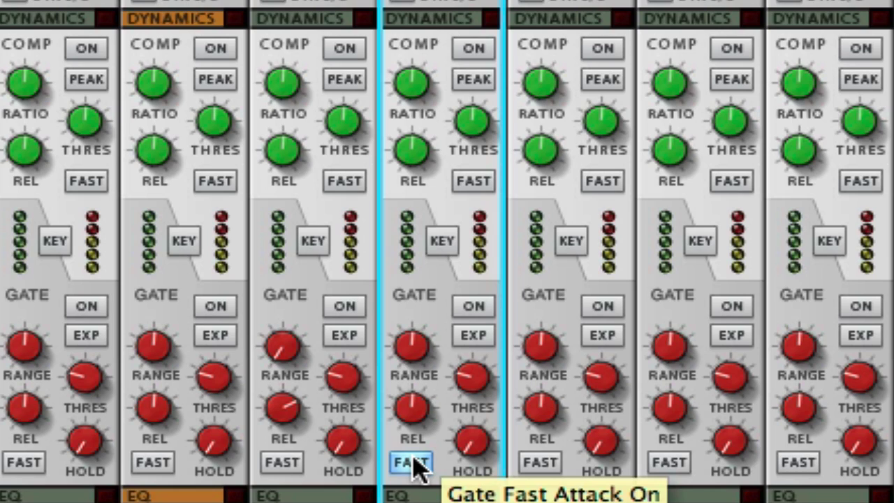
left_click(412, 466)
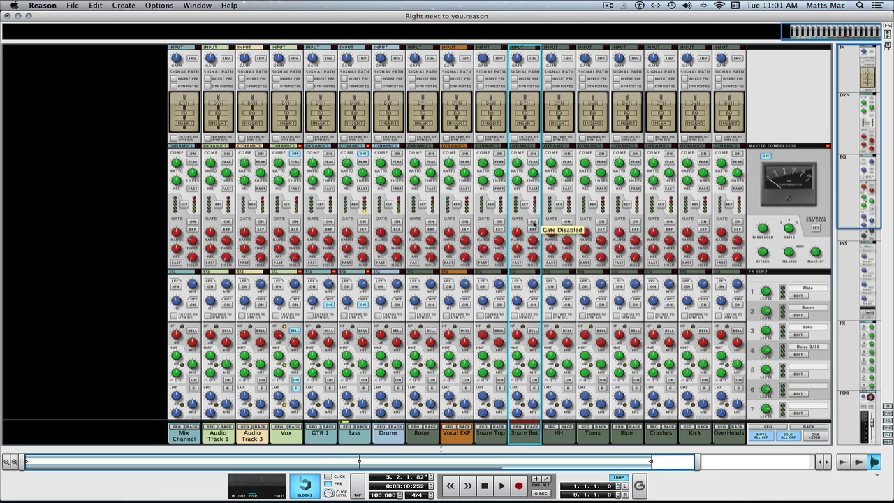
scroll(533, 225, "down", 10)
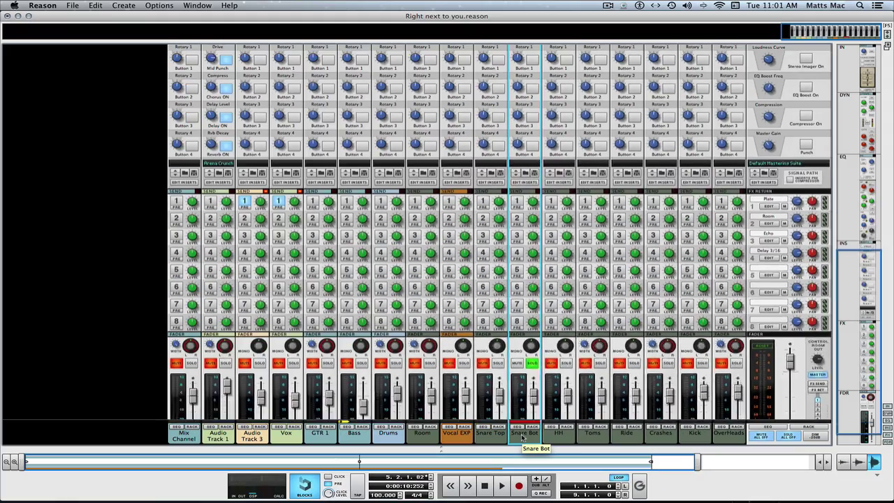
scroll(444, 471, "up", 10)
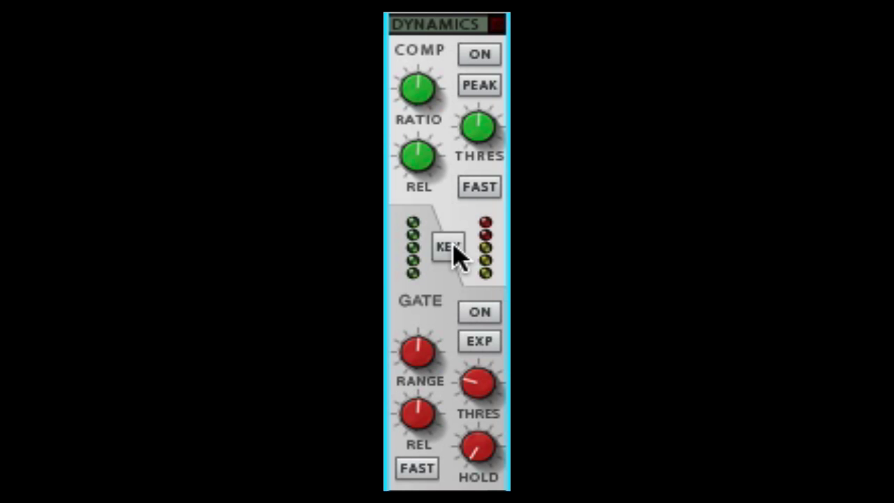
Step: A/B the Snare Bot gate on, bypassed, then leave it switched on
left_click(480, 314)
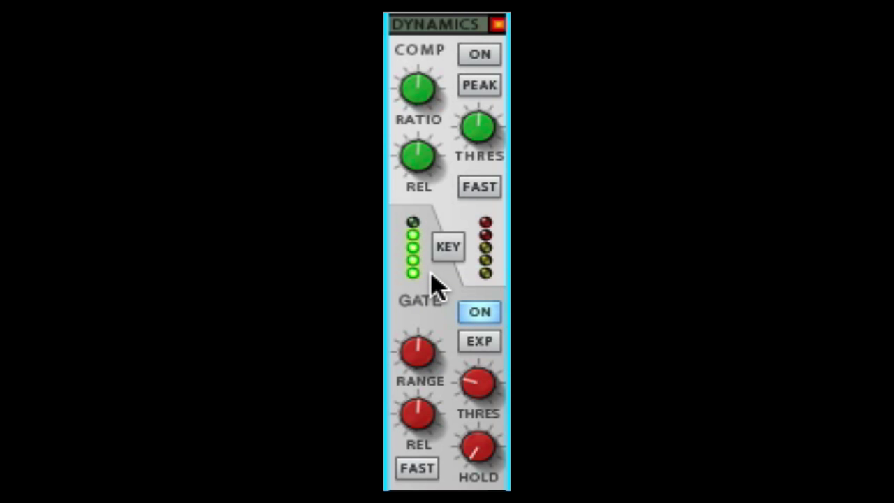
left_click(481, 314)
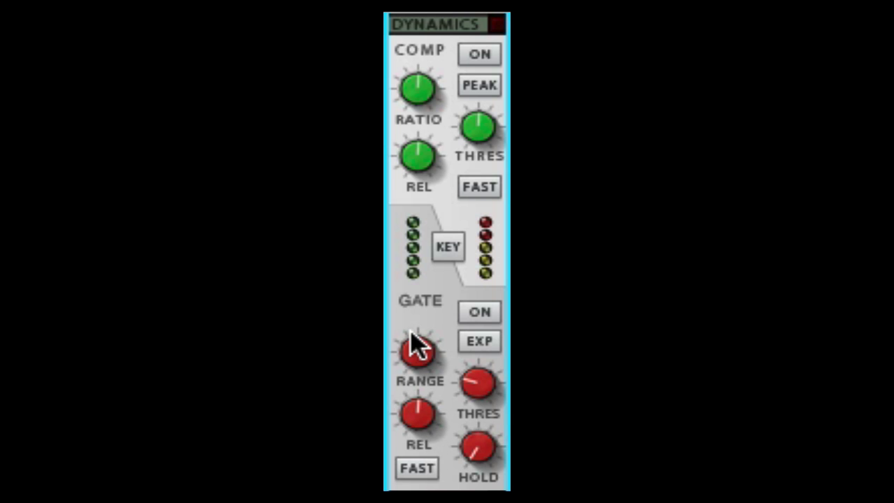
left_click(487, 312)
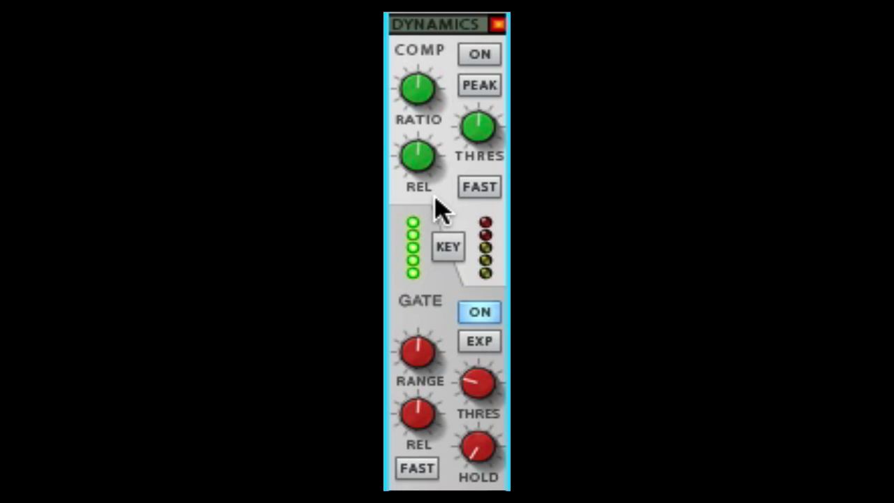
Step: Toggle the channel's COMP on, then off so only the gate stays active
left_click(481, 53)
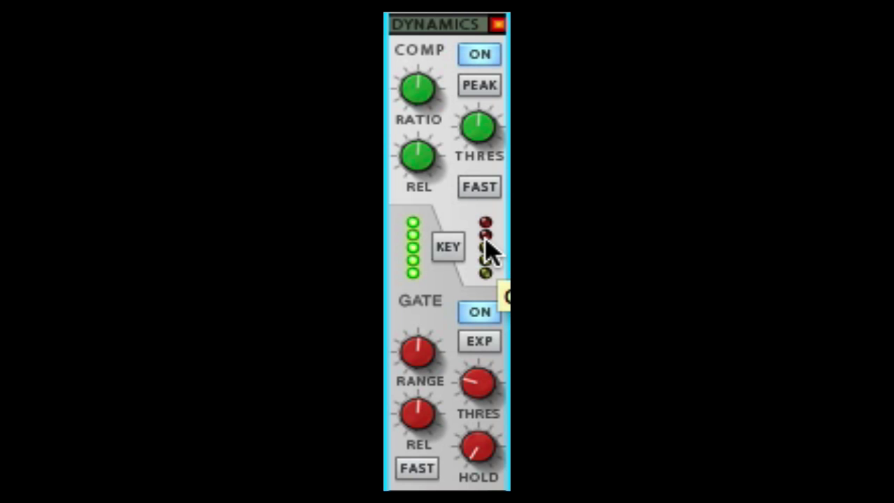
left_click(479, 56)
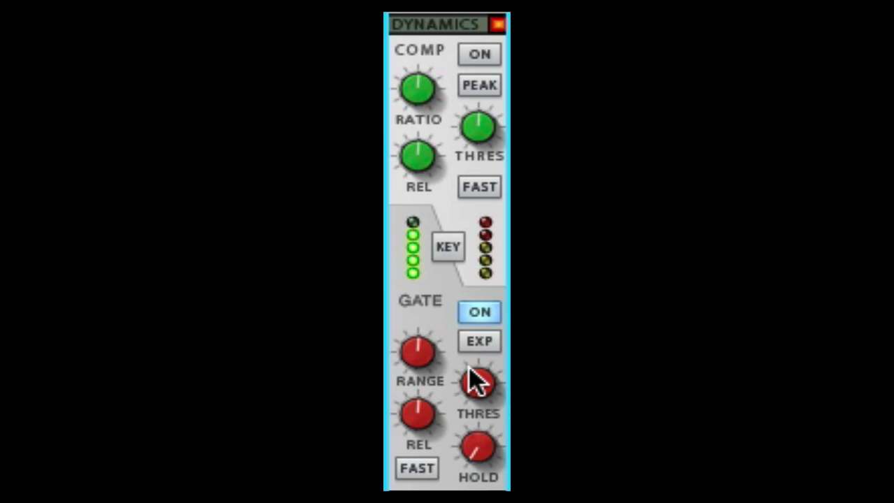
Step: Lower the gate threshold with the THRES knob
left_click_drag(469, 368, 465, 376)
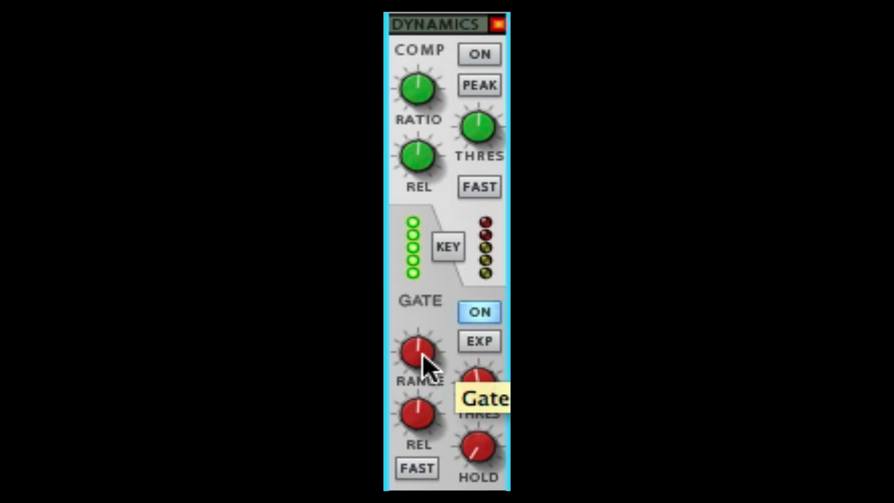
Step: Sweep the gate RANGE knob up and down, settling it near three o'clock
left_click_drag(422, 354, 421, 350)
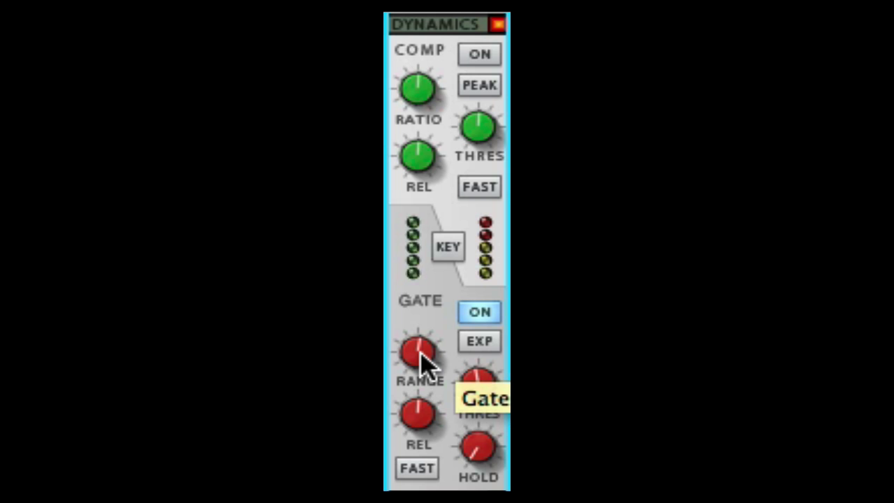
left_click_drag(421, 361, 423, 423)
left_click_drag(417, 365, 399, 283)
left_click_drag(398, 296, 493, 192)
left_click_drag(416, 365, 398, 371)
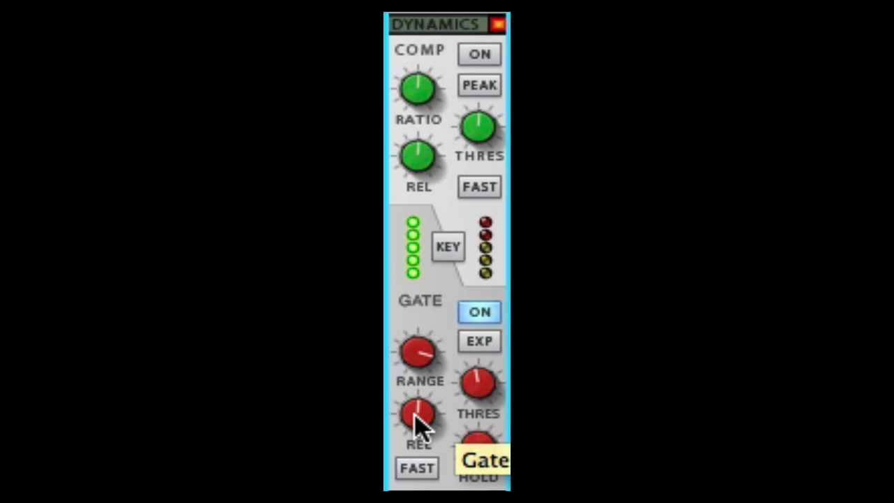
Step: Move the gate REL knob back and forth, leaving it near twelve o'clock
left_click_drag(408, 432, 408, 461)
left_click_drag(391, 475, 392, 375)
left_click_drag(394, 384, 394, 416)
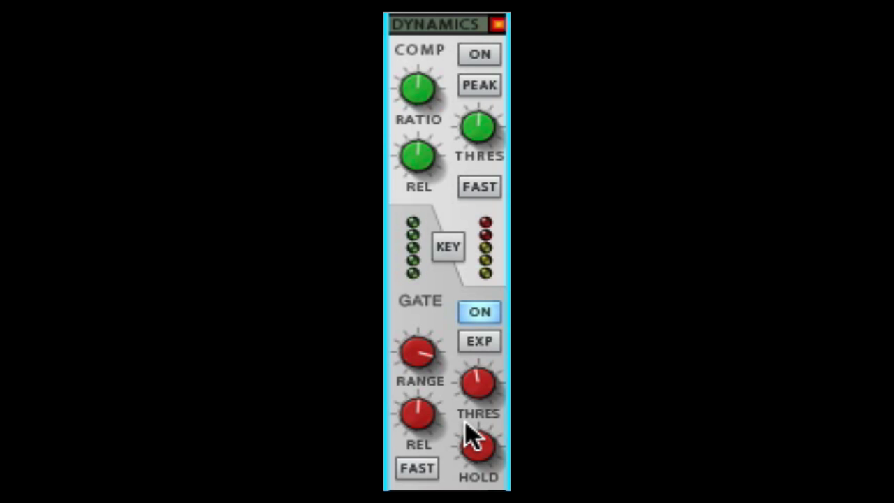
Step: Lengthen the gate hold, pull the release down low, then trim hold slightly
left_click_drag(471, 435, 471, 419)
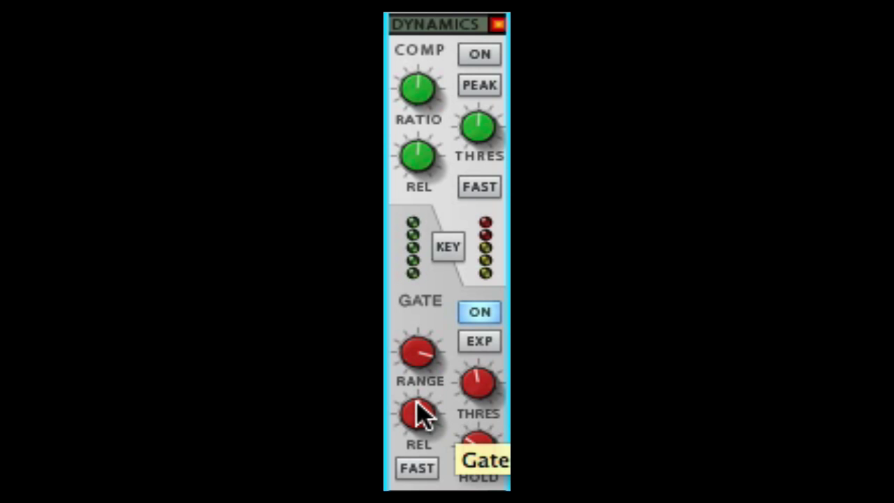
left_click_drag(417, 403, 400, 429)
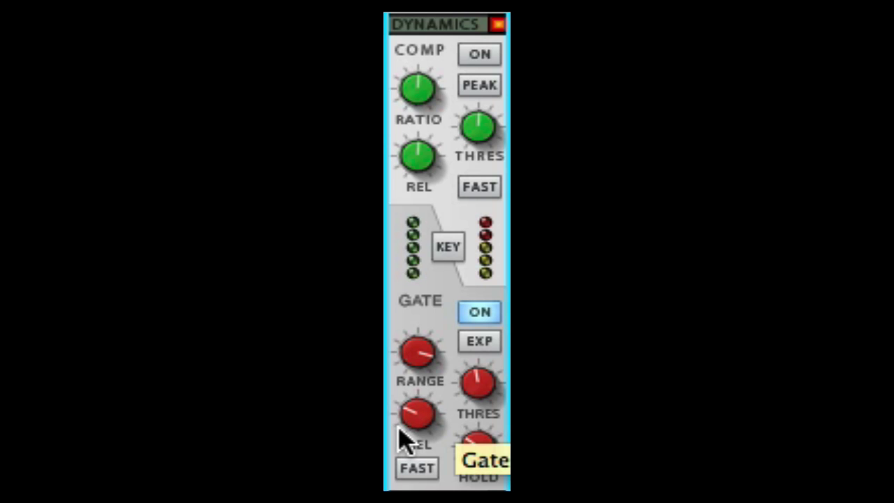
left_click_drag(480, 450, 469, 461)
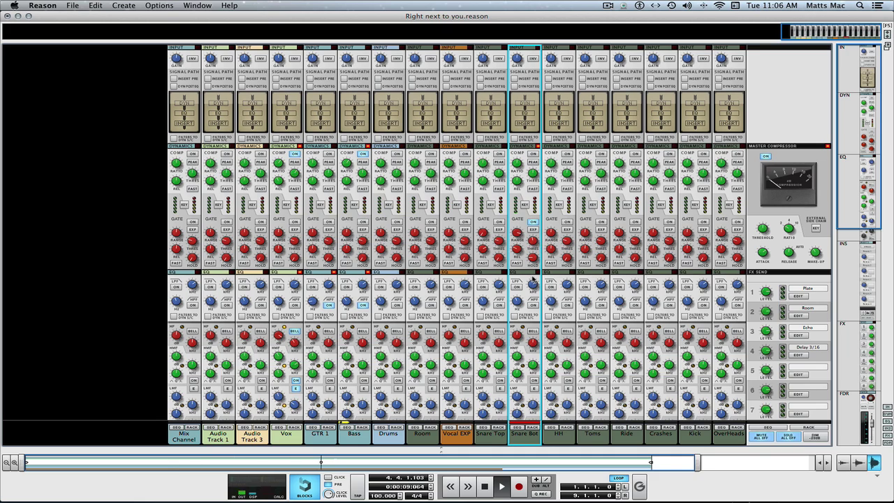
Step: Scroll the mixer down to the channel faders and back up
scroll(532, 279, "down", 10)
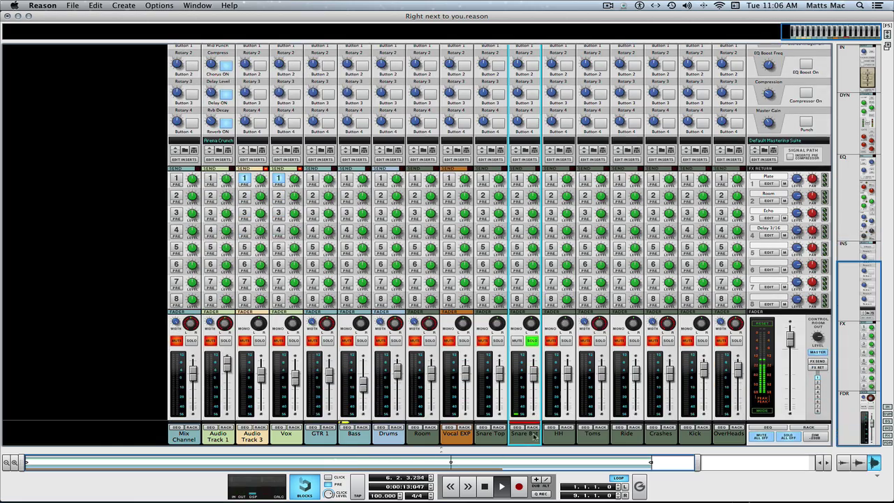
scroll(551, 305, "up", 10)
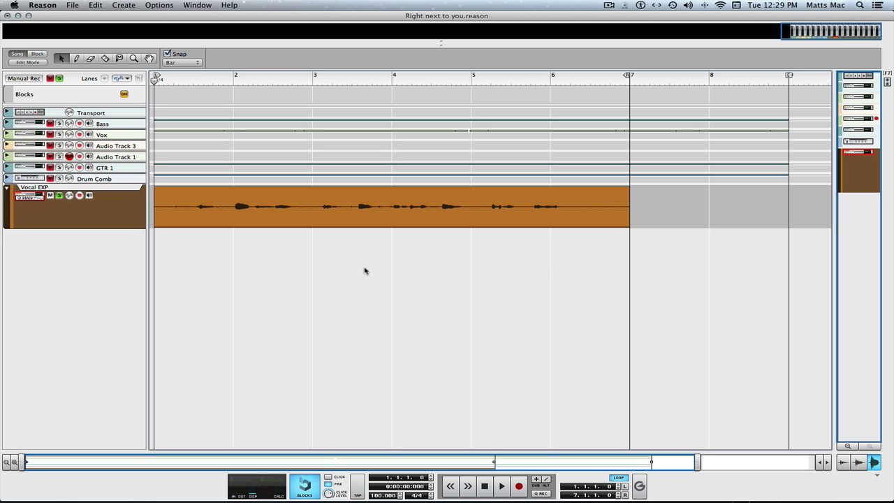
Step: Play the Vocal EXP recording from the start and stop just after bar 6
key("space")
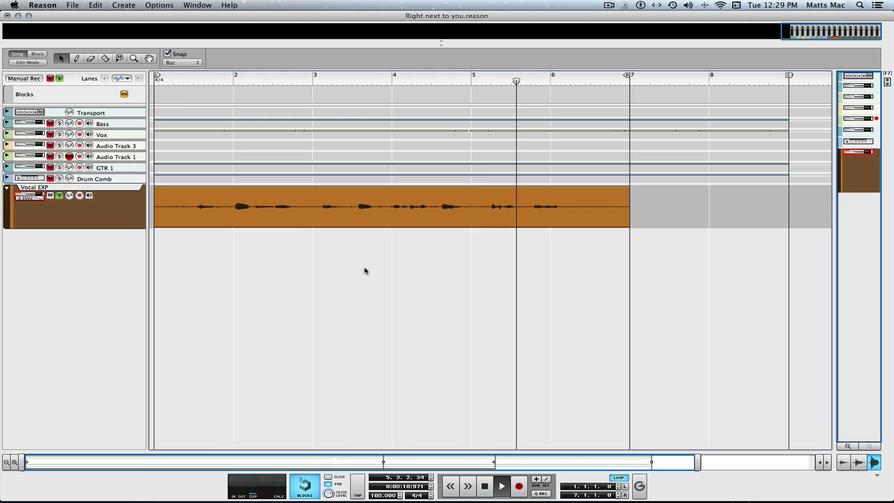
key("space")
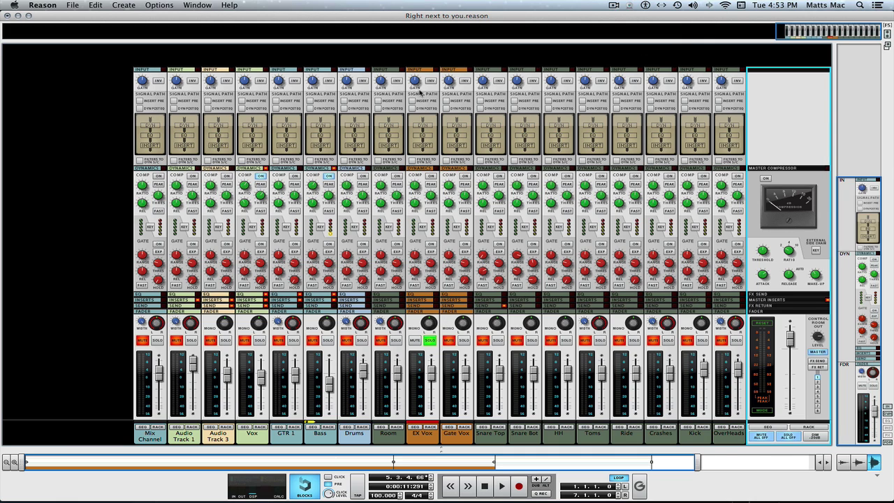
Step: While auditioning playback, boost EX Vox input gain to about 10.86 dB and Gate Vox to about 9.71 dB
key("space")
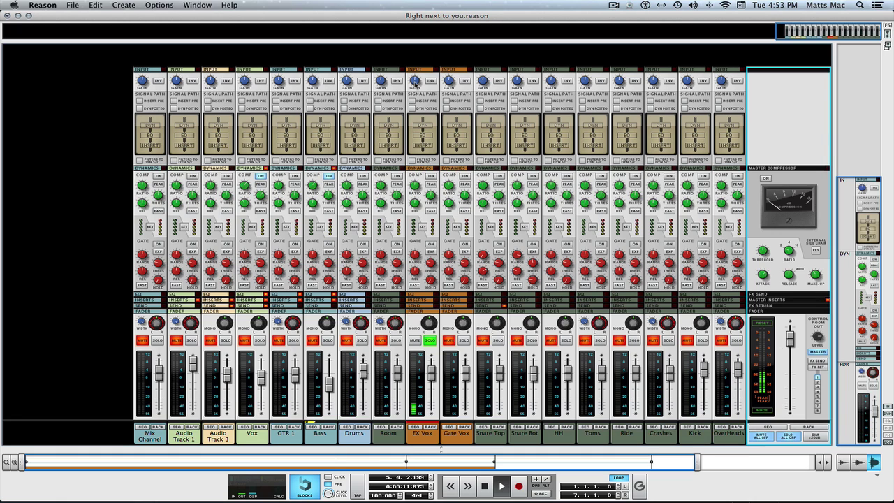
left_click(415, 85)
left_click_drag(413, 81, 408, 74)
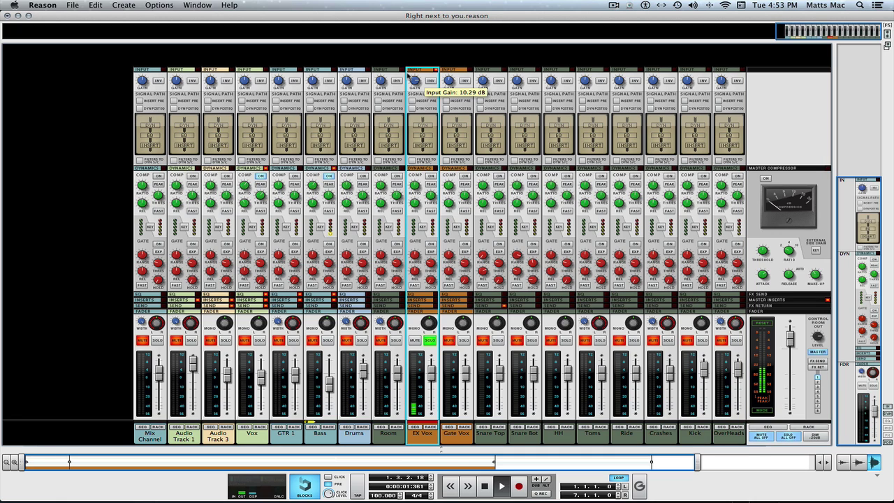
key("space")
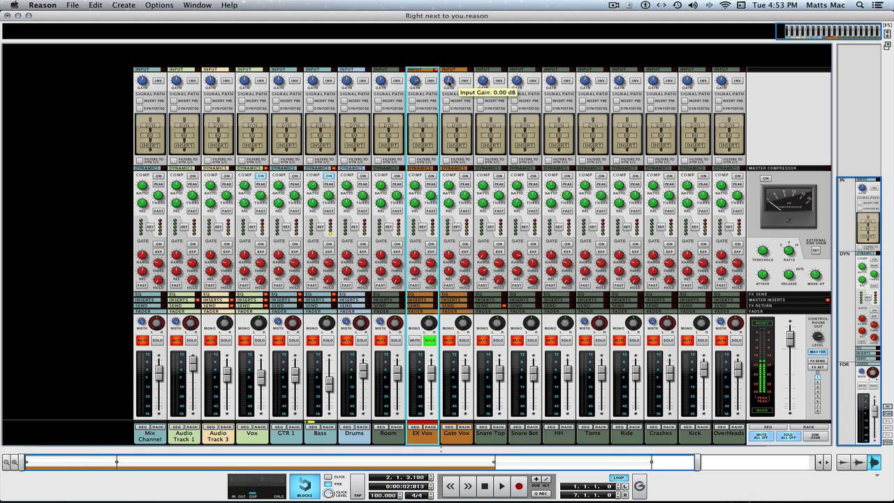
left_click_drag(448, 82, 441, 77)
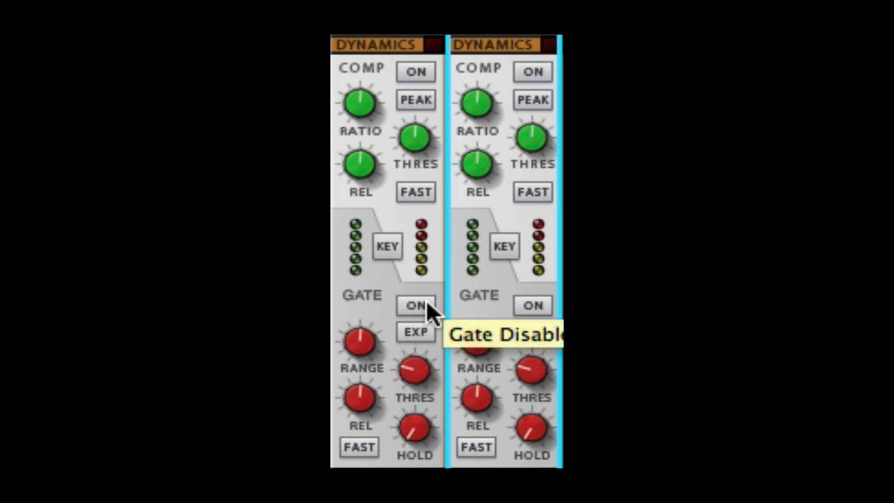
Step: Switch on the EX Vox gate in EXP mode with range about -30, release about 28 and reduced hold
left_click(426, 304)
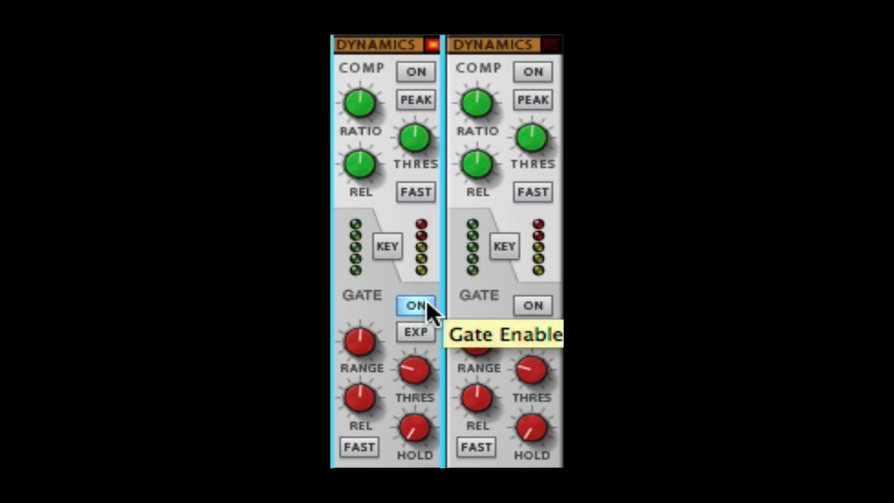
left_click(417, 331)
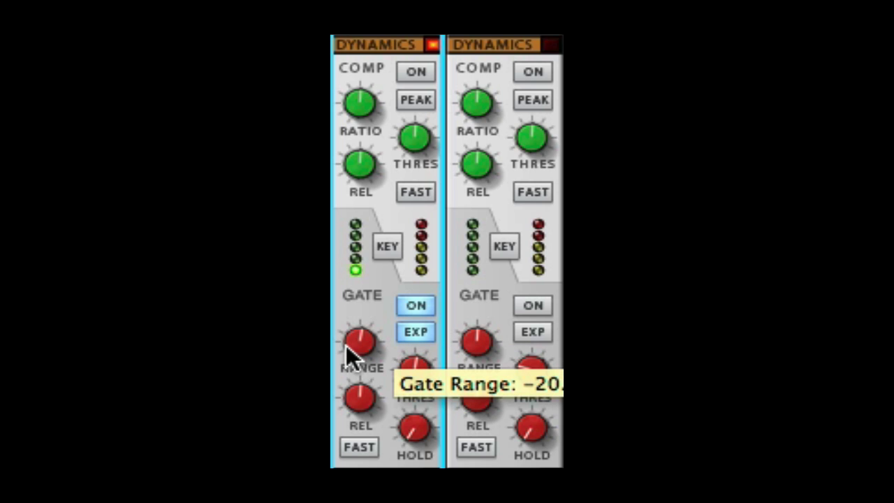
left_click_drag(345, 346, 335, 317)
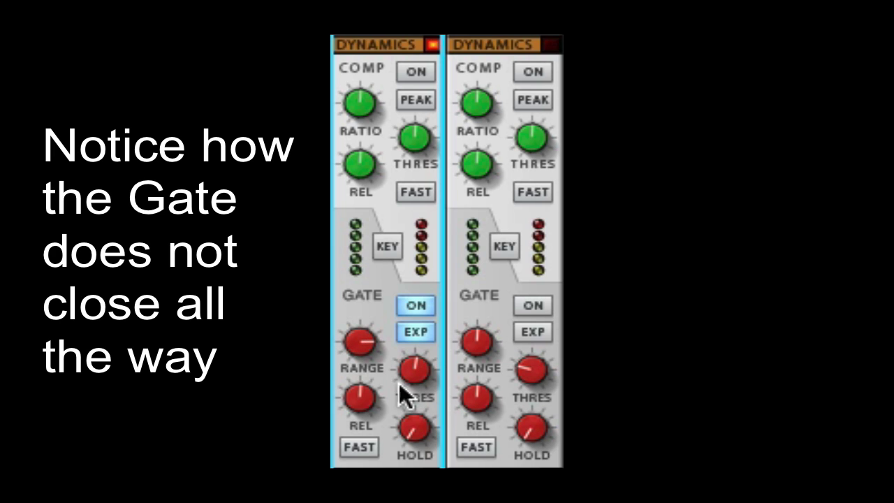
left_click_drag(368, 399, 368, 426)
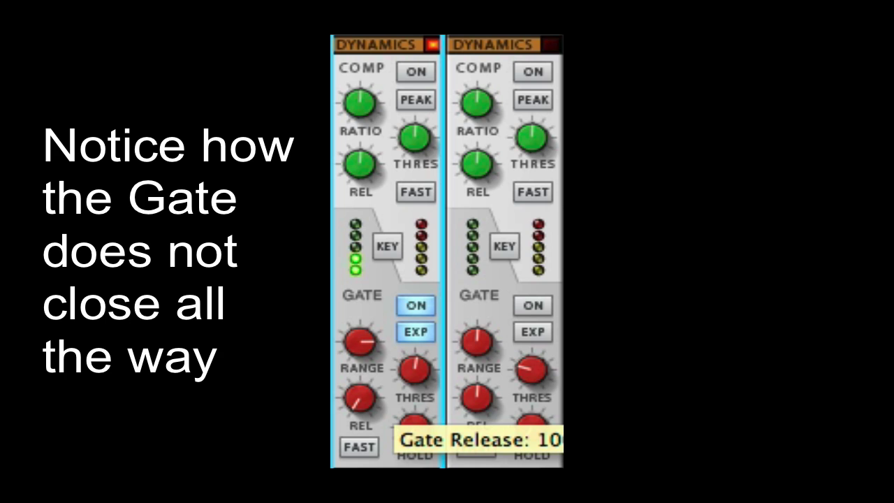
left_click_drag(332, 451, 330, 399)
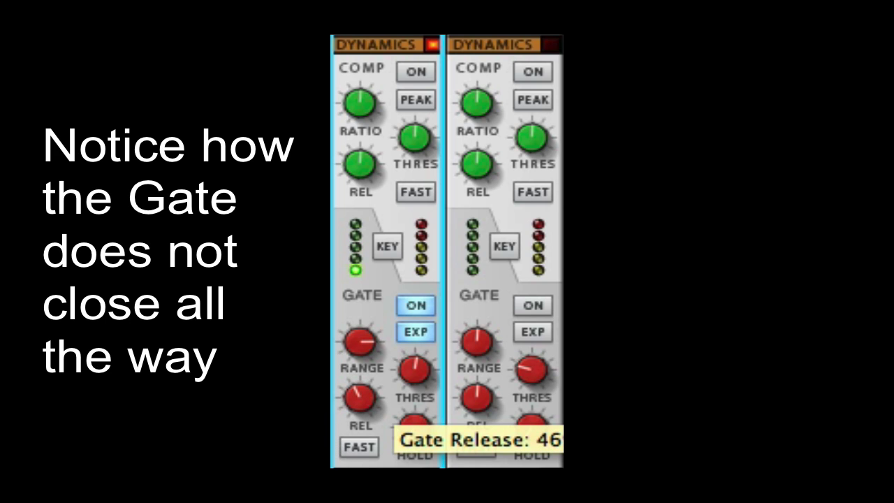
left_click_drag(401, 439, 401, 438)
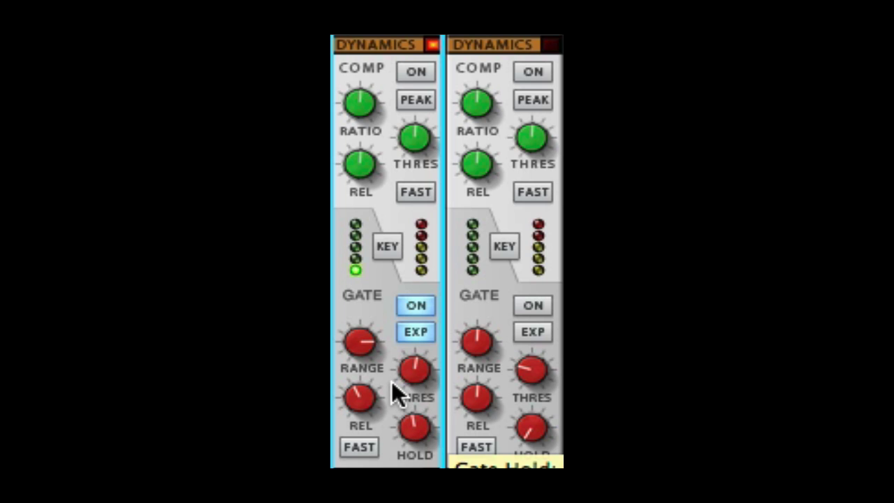
left_click_drag(386, 391, 387, 404)
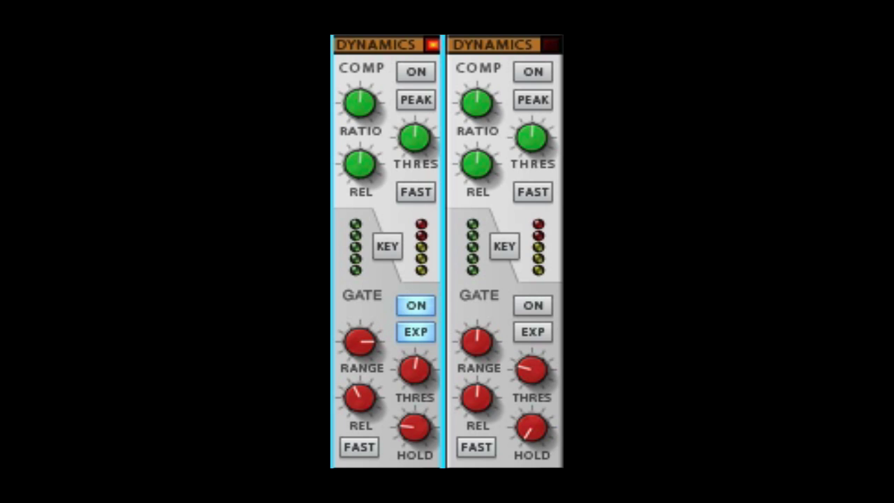
Step: Turn on the Gate Vox gate and raise its threshold and range so it closes fully
left_click(538, 275)
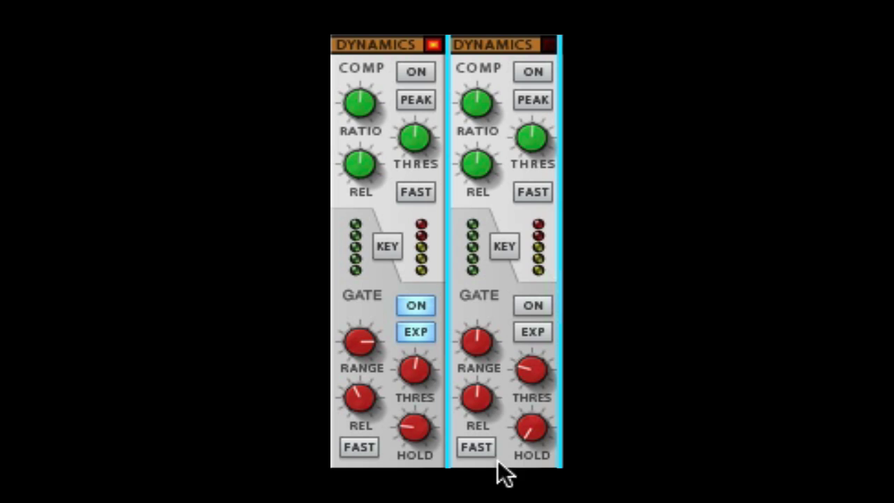
left_click(526, 306)
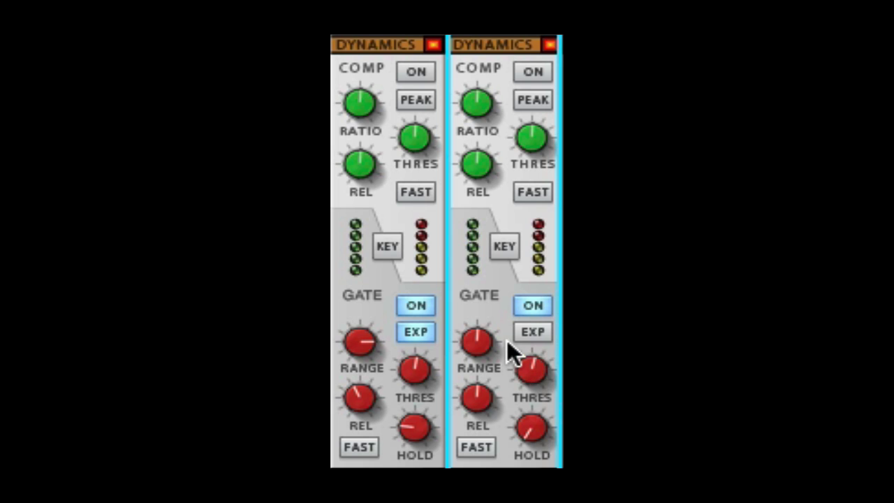
left_click_drag(507, 339, 463, 341)
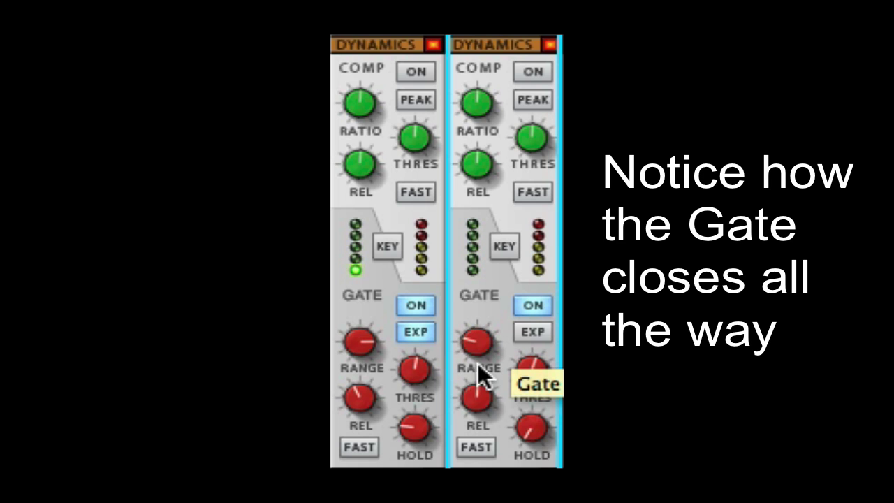
left_click_drag(477, 364, 444, 324)
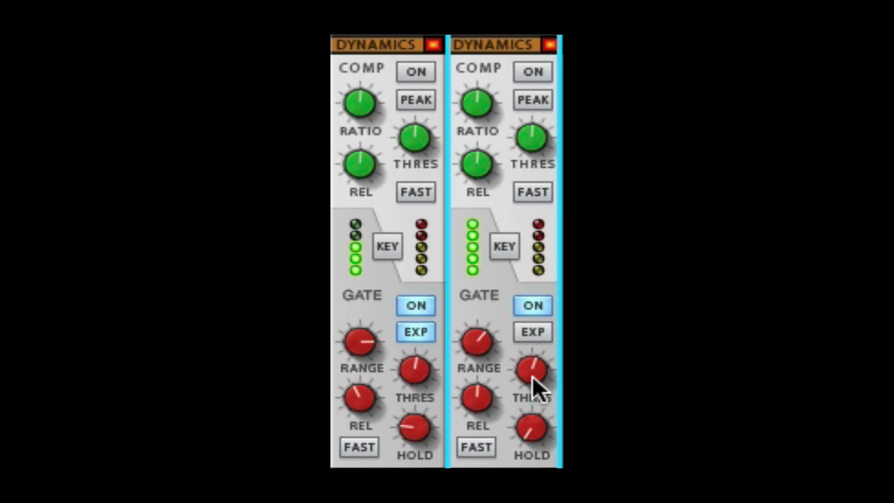
Step: Lower the Gate Vox gate threshold slightly and shorten its release
mouse_move(532, 376)
left_mouse_down()
mouse_move(514, 399)
mouse_move(516, 383)
left_mouse_up()
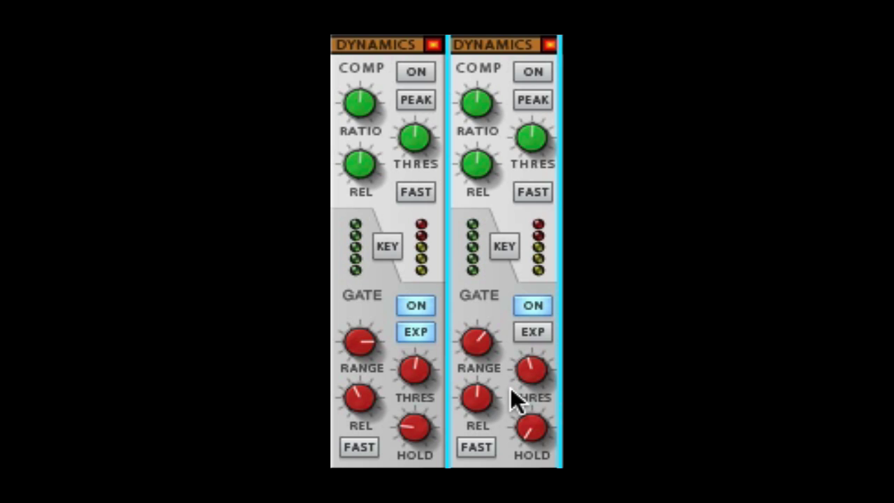
left_click_drag(472, 404, 473, 426)
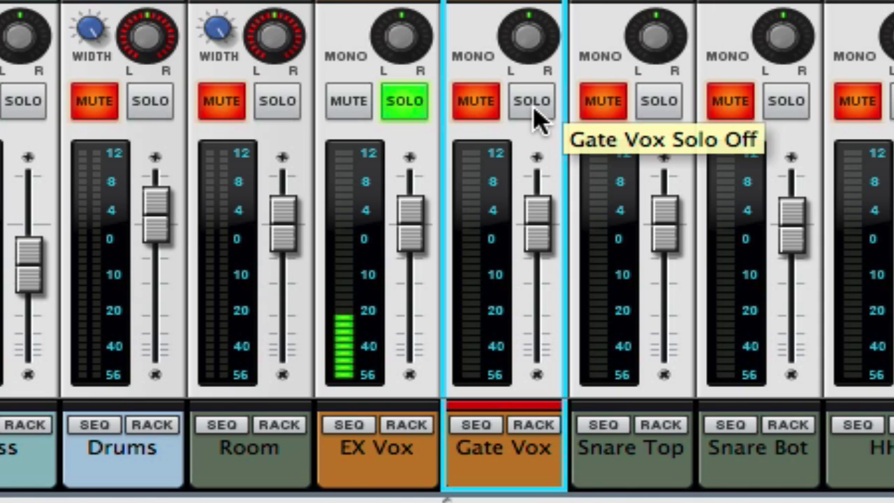
Step: Solo the Gate Vox channel and take EX Vox out of solo
left_click(532, 102)
left_click(461, 103)
left_click(424, 105)
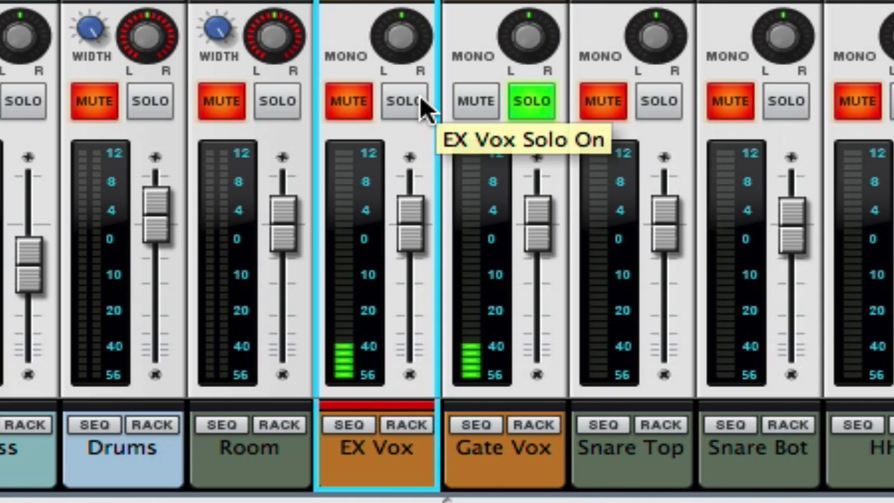